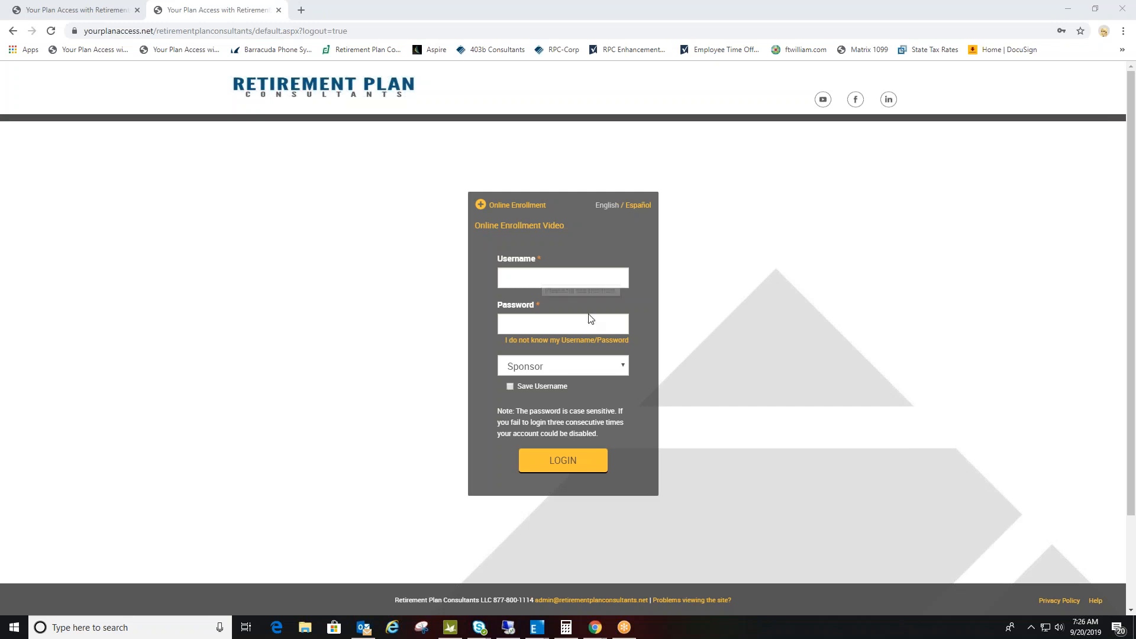
- Select the Sponsor login role and switch to the already signed-in plan portal tab
{"action": "left_click", "coordinate": [569, 369]}
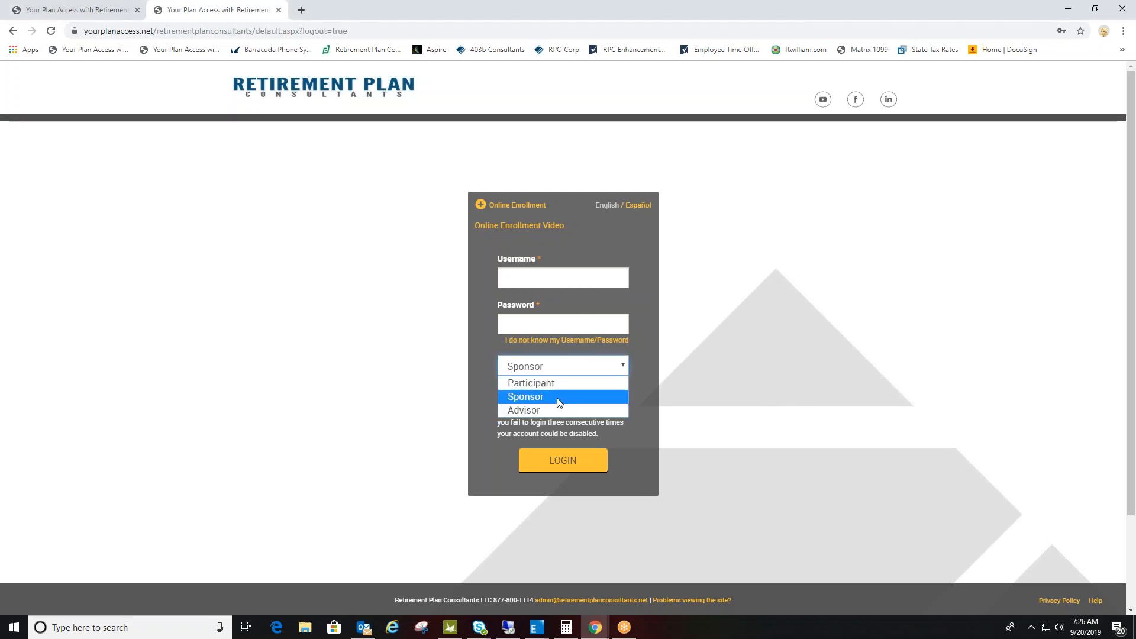
{"action": "left_click", "coordinate": [553, 396]}
{"action": "left_click", "coordinate": [95, 15]}
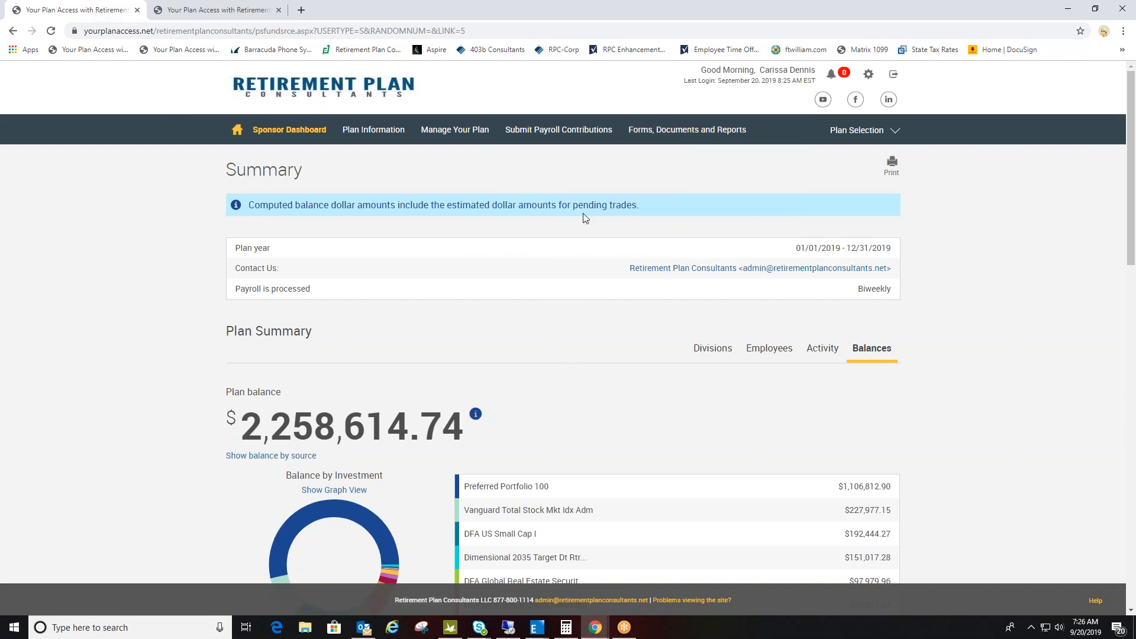
- Open the Data Validation Center to submit payroll contributions and choose to manually enter employee information
{"action": "mouse_move", "coordinate": [560, 140]}
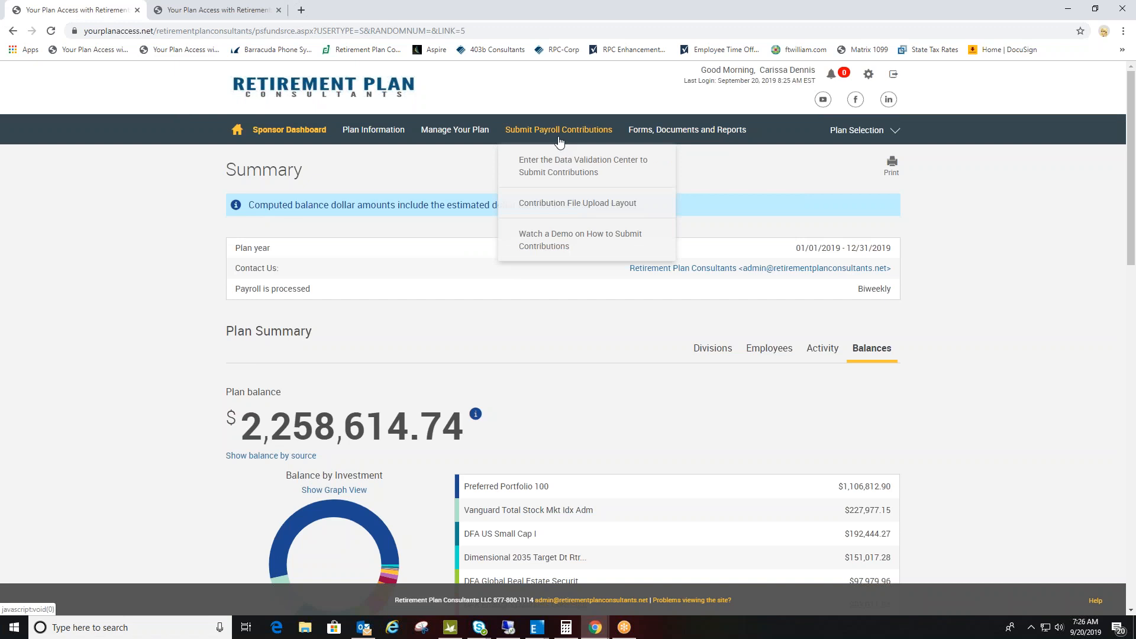
{"action": "left_click", "coordinate": [629, 182]}
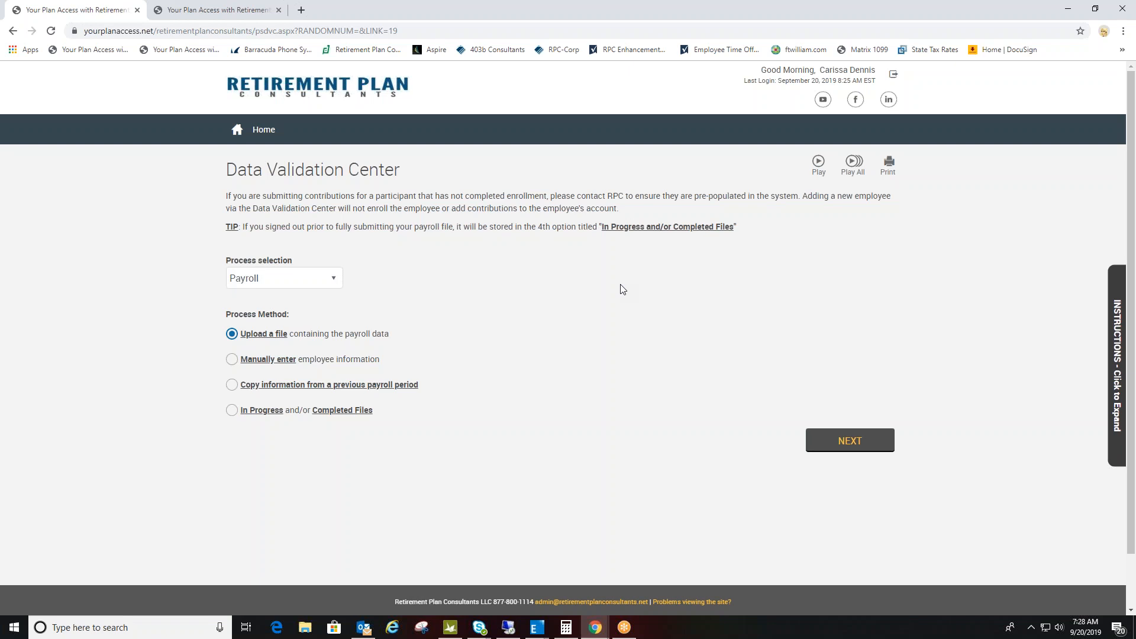
{"action": "left_click", "coordinate": [232, 360]}
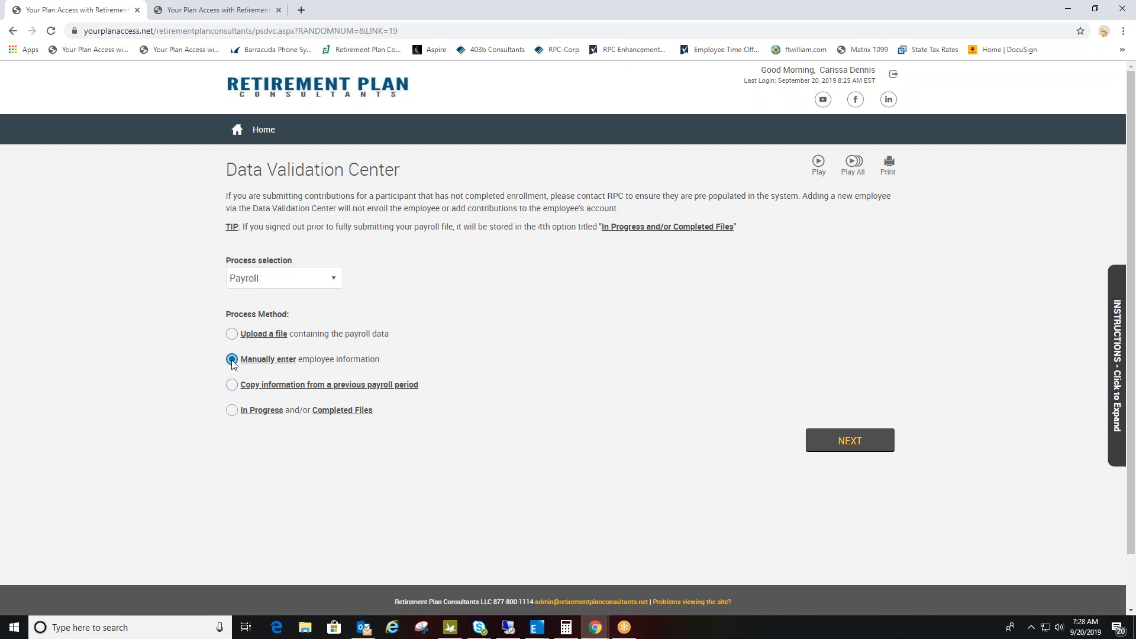
{"action": "left_click", "coordinate": [850, 442]}
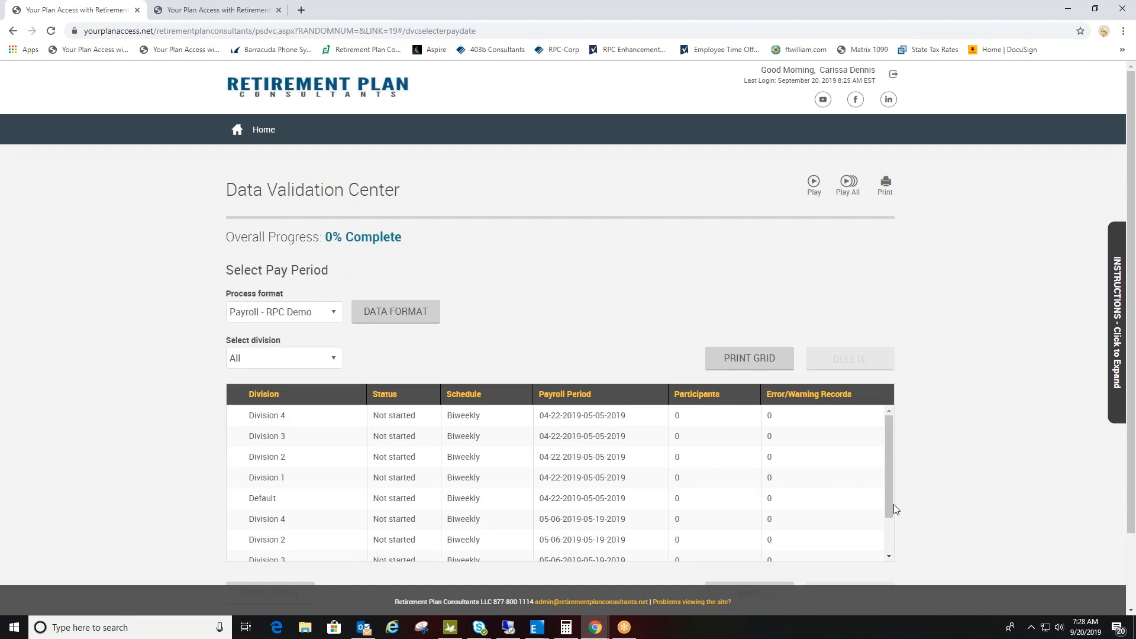
{"action": "scroll", "coordinate": [671, 477], "scroll_direction": "down", "scroll_amount": 2}
{"action": "scroll", "coordinate": [672, 477], "scroll_direction": "down", "scroll_amount": 1}
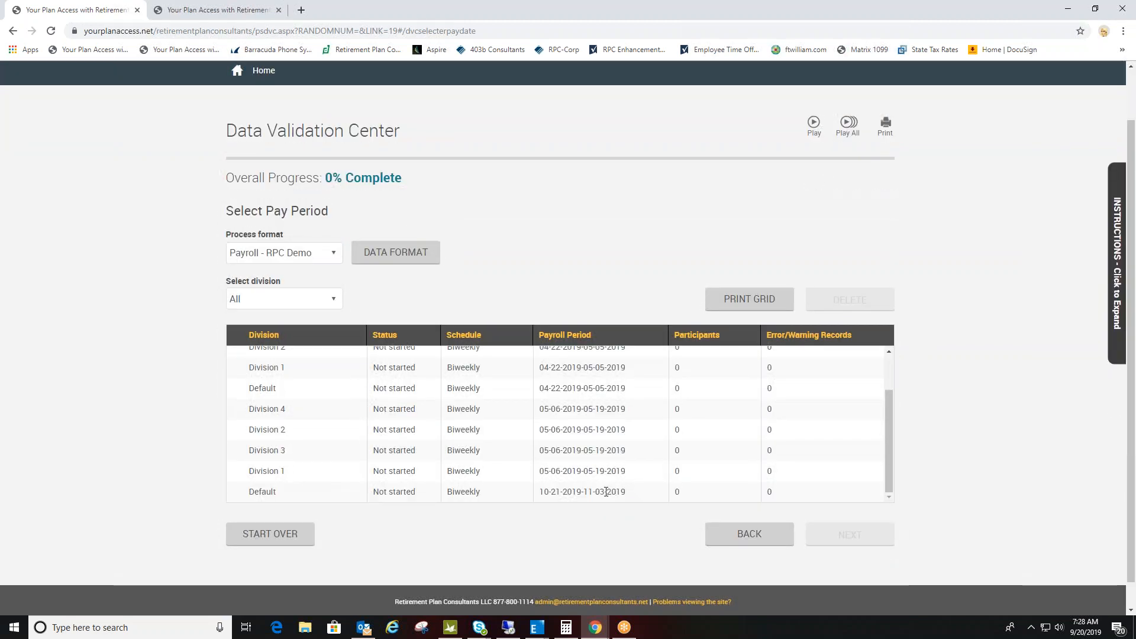
{"action": "left_click", "coordinate": [606, 492]}
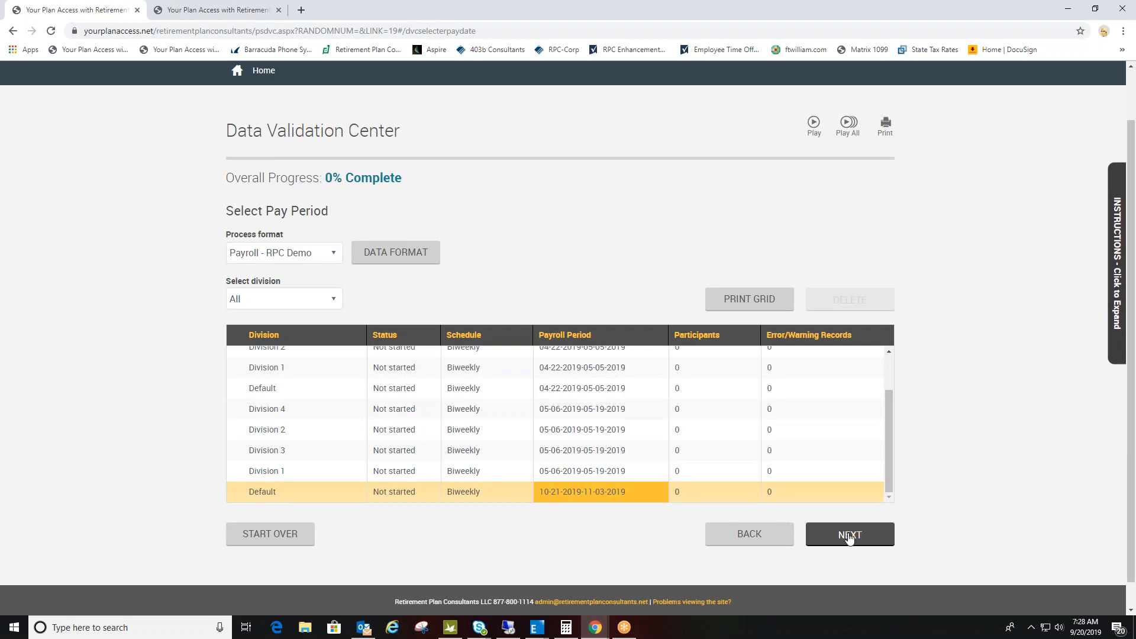
{"action": "left_click", "coordinate": [849, 536]}
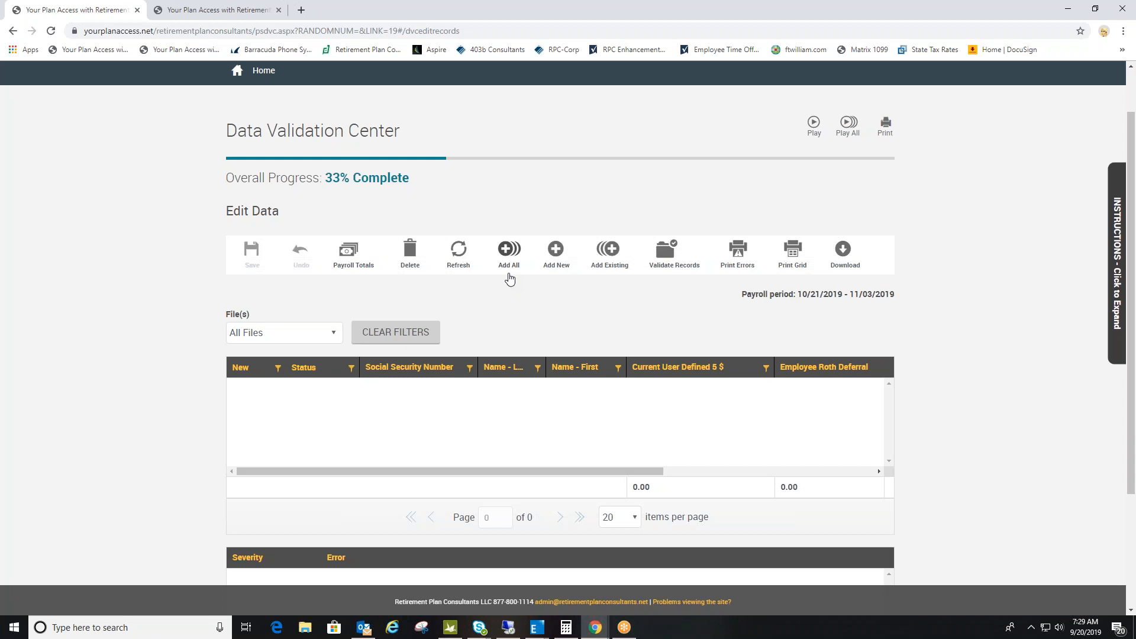
- Add the first two existing employee records from the search list to the payroll file
{"action": "scroll", "coordinate": [888, 343], "scroll_direction": "down", "scroll_amount": 2}
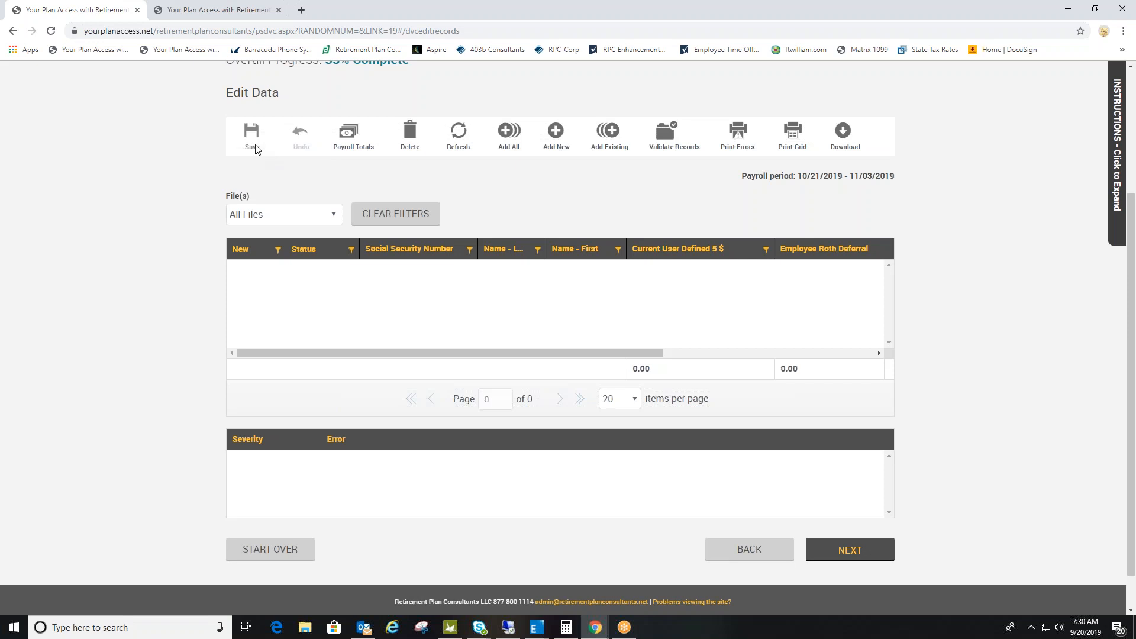
{"action": "left_click", "coordinate": [613, 144]}
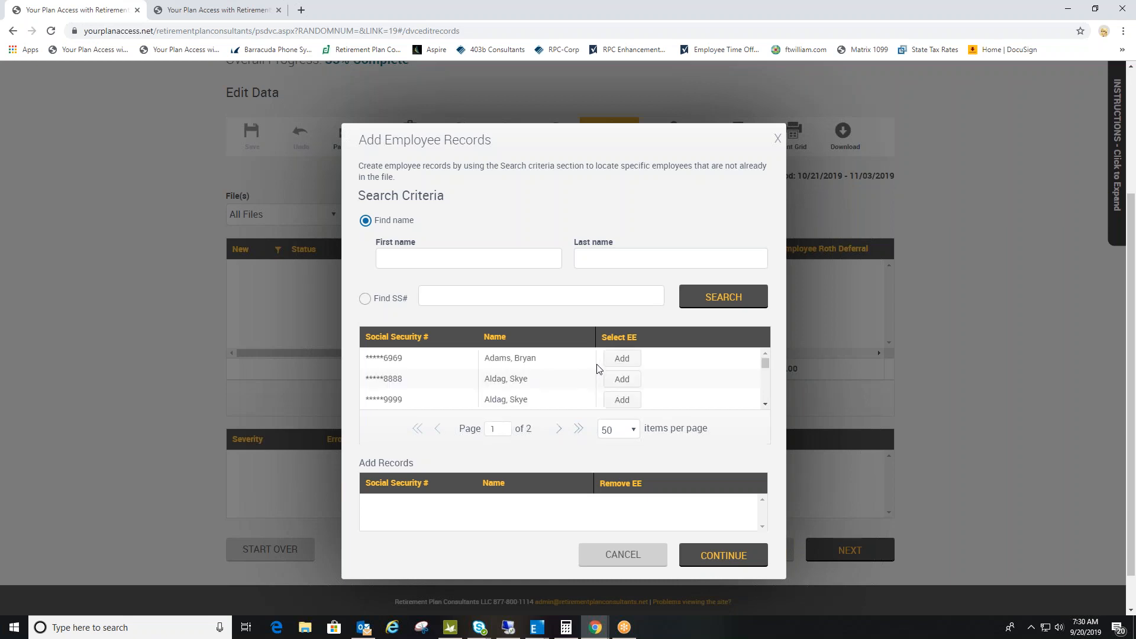
{"action": "left_click", "coordinate": [623, 358]}
{"action": "left_click", "coordinate": [623, 379]}
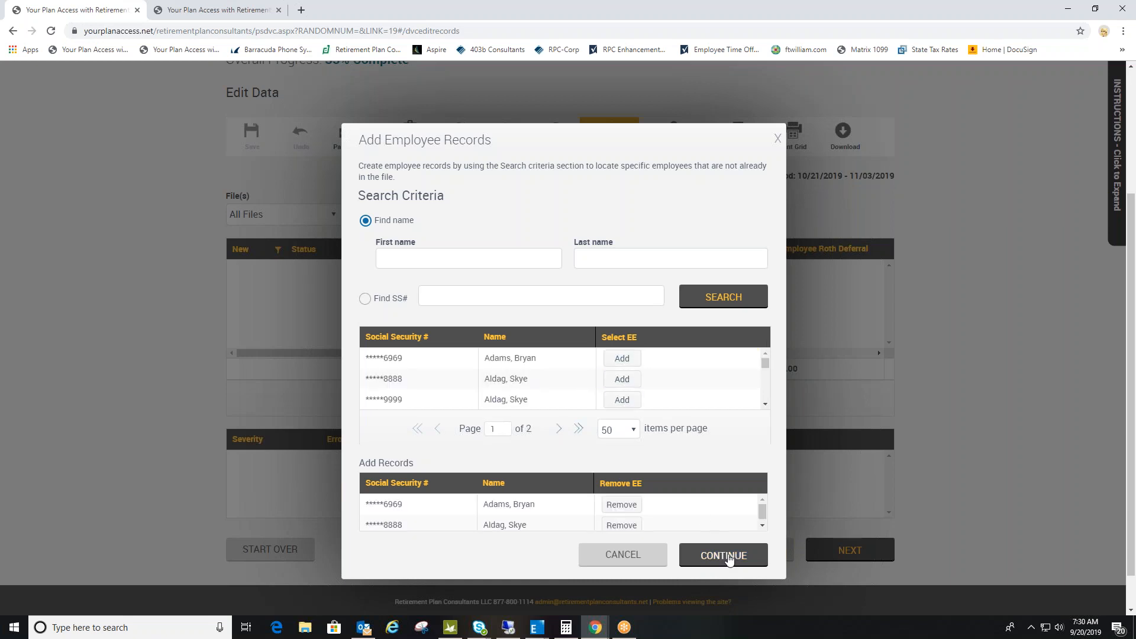
{"action": "left_click", "coordinate": [730, 557]}
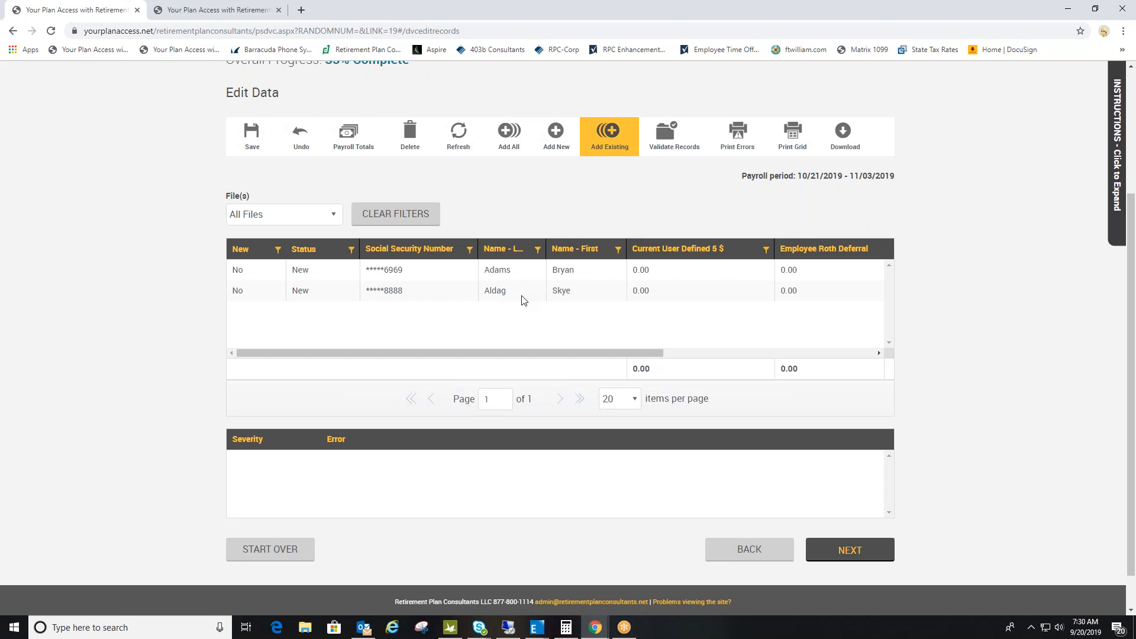
- Enter 100.00 as the first employee's Employee Roth Deferral and 100.00 as Employer Match
{"action": "left_click_drag", "start_coordinate": [563, 357], "coordinate": [699, 378]}
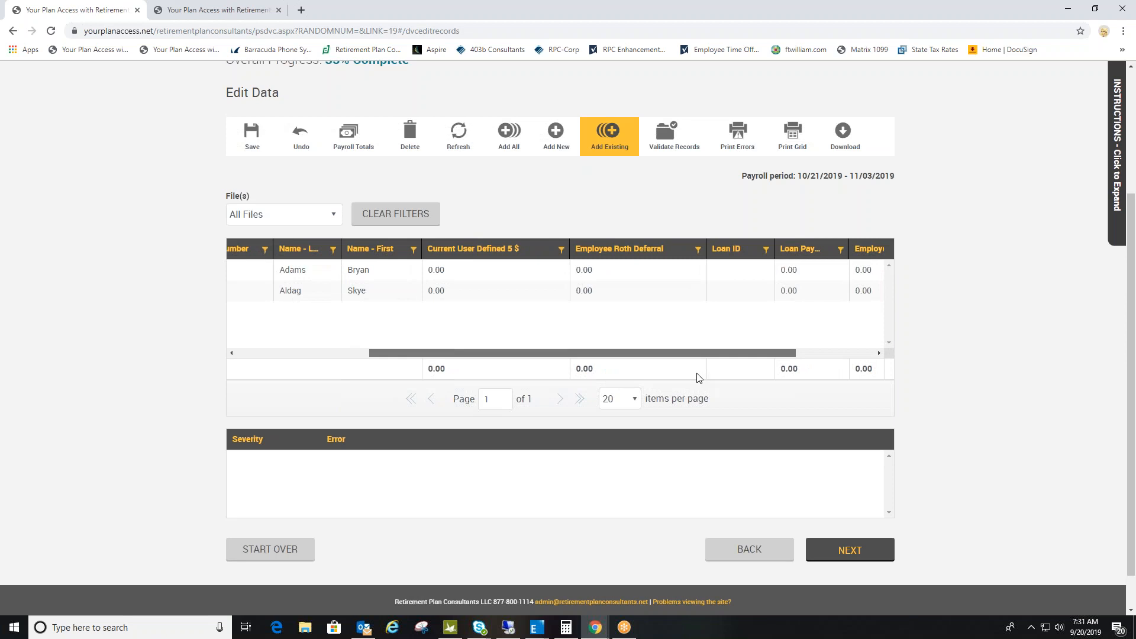
{"action": "left_click_drag", "start_coordinate": [698, 378], "coordinate": [727, 362]}
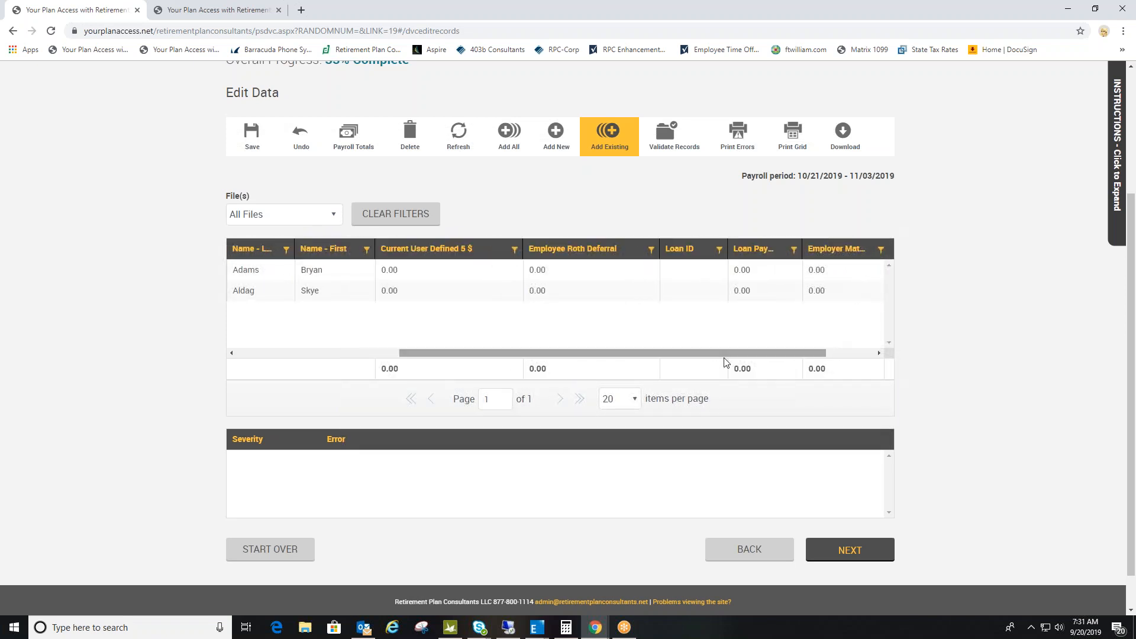
{"action": "left_click", "coordinate": [536, 270]}
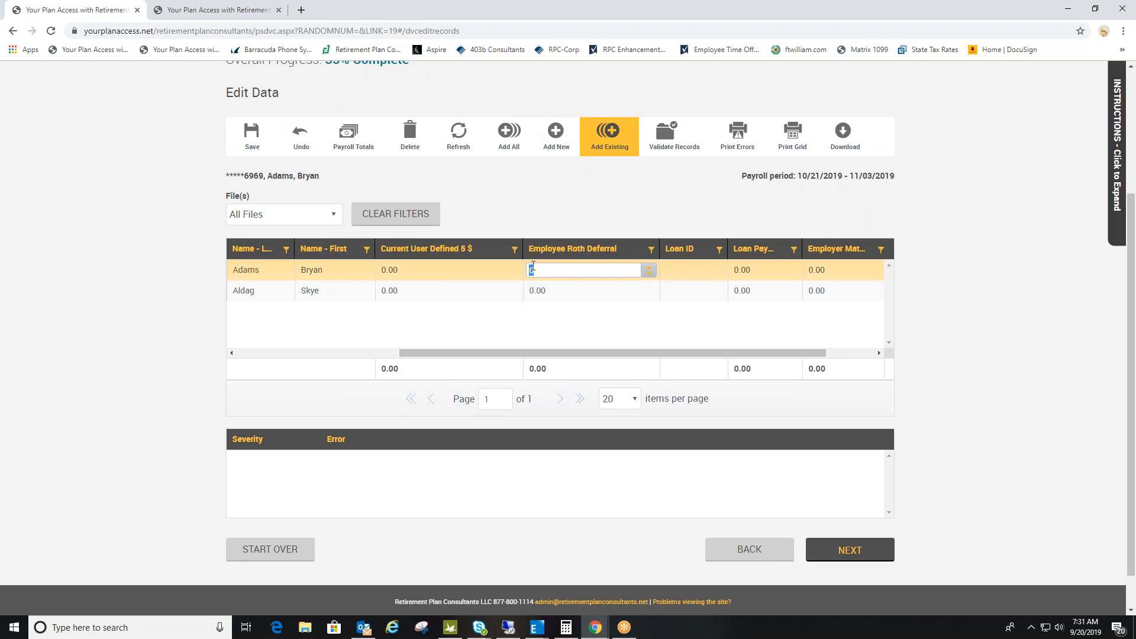
{"action": "type", "text": "100.00"}
{"action": "key", "text": "Tab"}
{"action": "key", "text": "Tab"}
{"action": "key", "text": "Tab"}
{"action": "type", "text": "100.00"}
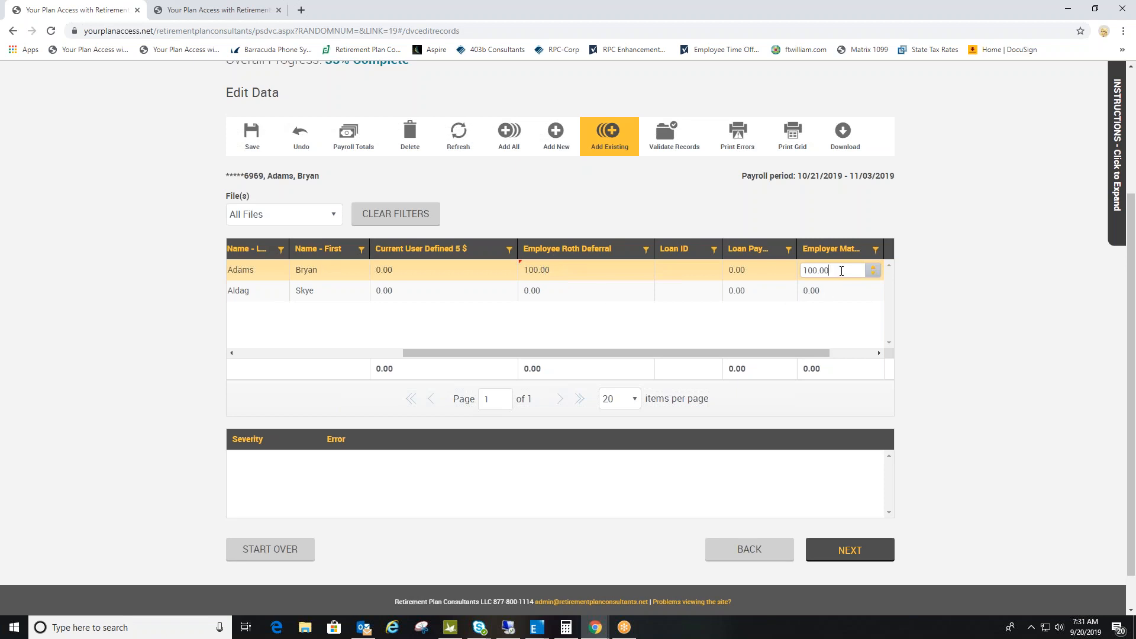
- Enter 100.00 as the second employee's Employee Roth Deferral and 100.00 as Employer Match
{"action": "left_click", "coordinate": [539, 295]}
{"action": "type", "text": "100.00"}
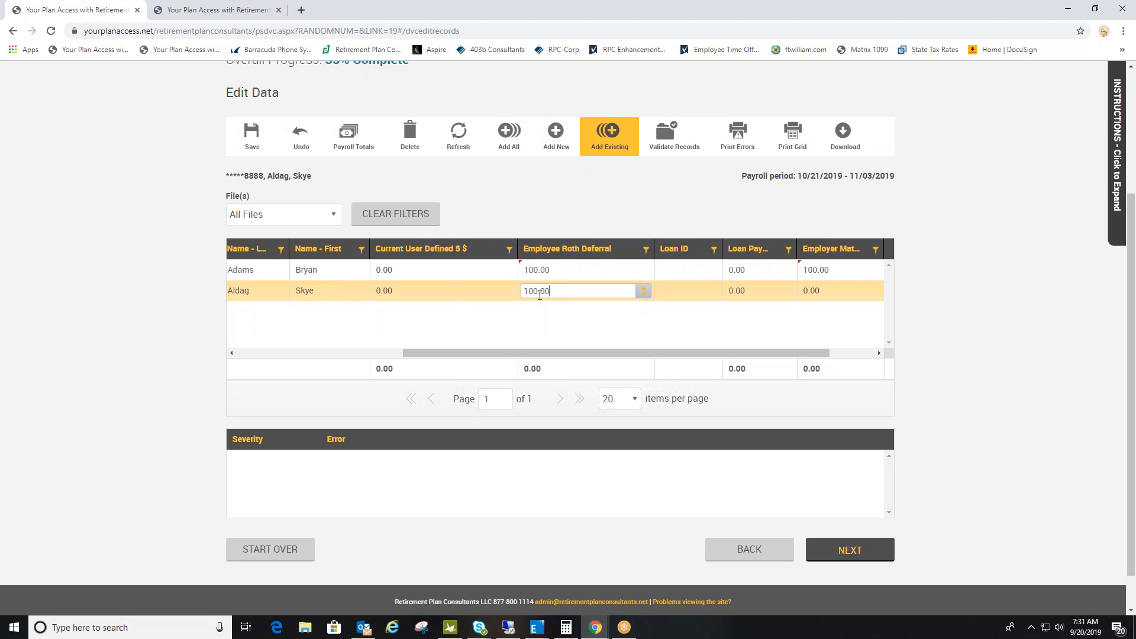
{"action": "key", "text": "Tab"}
{"action": "key", "text": "Tab"}
{"action": "type", "text": "100.00"}
{"action": "key", "text": "Tab"}
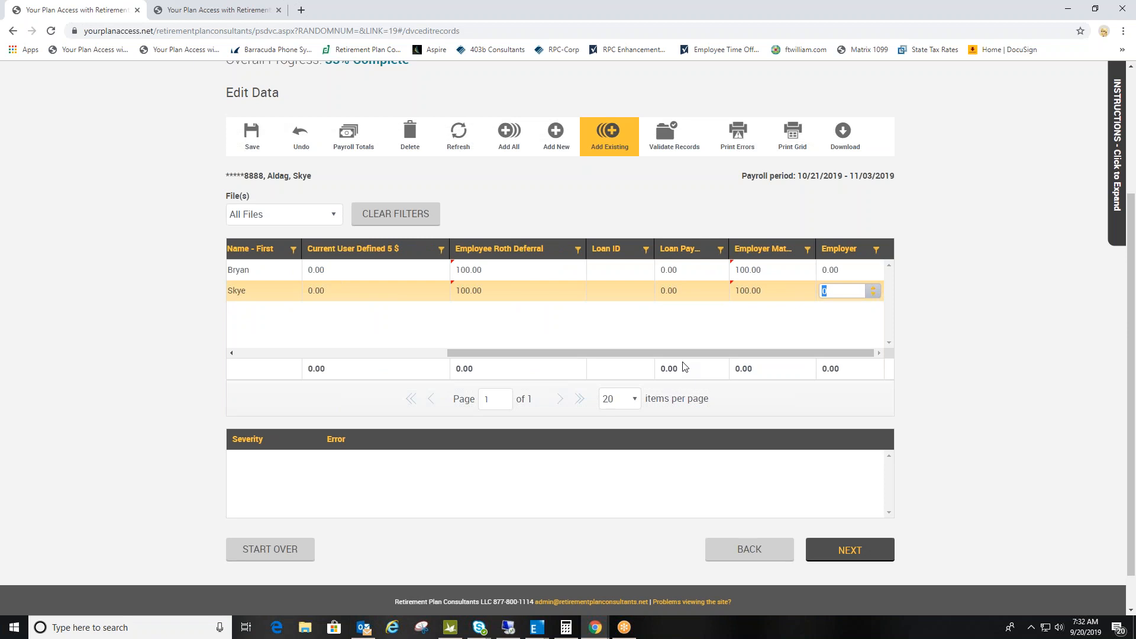
- Save all changes to the payroll records and continue to the totals and funding page
{"action": "left_click", "coordinate": [252, 140]}
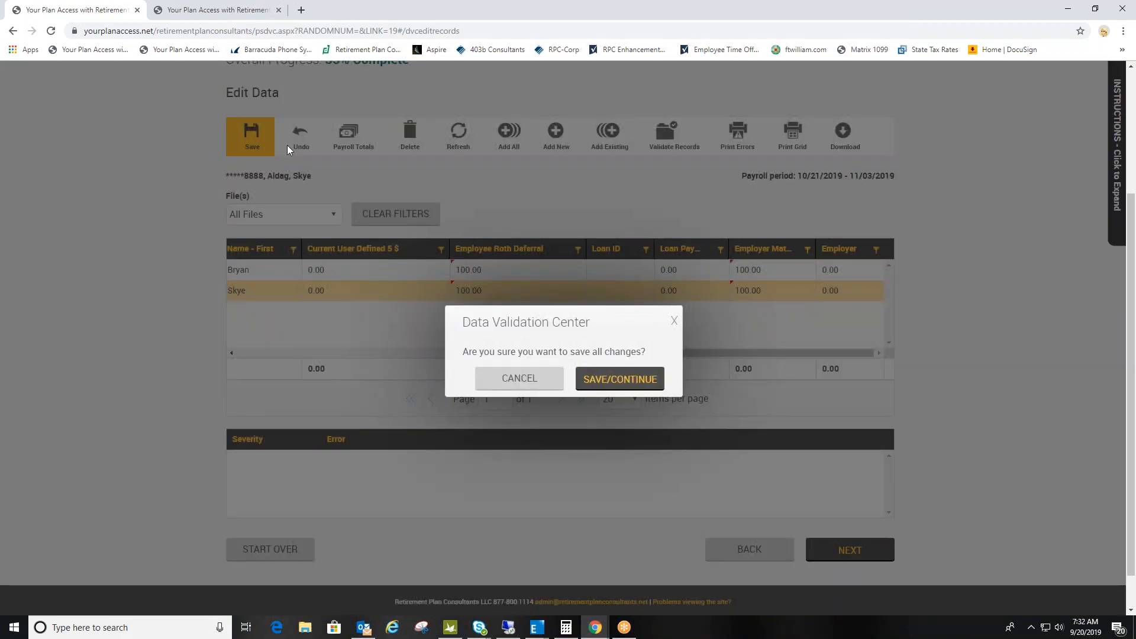
{"action": "left_click", "coordinate": [629, 384]}
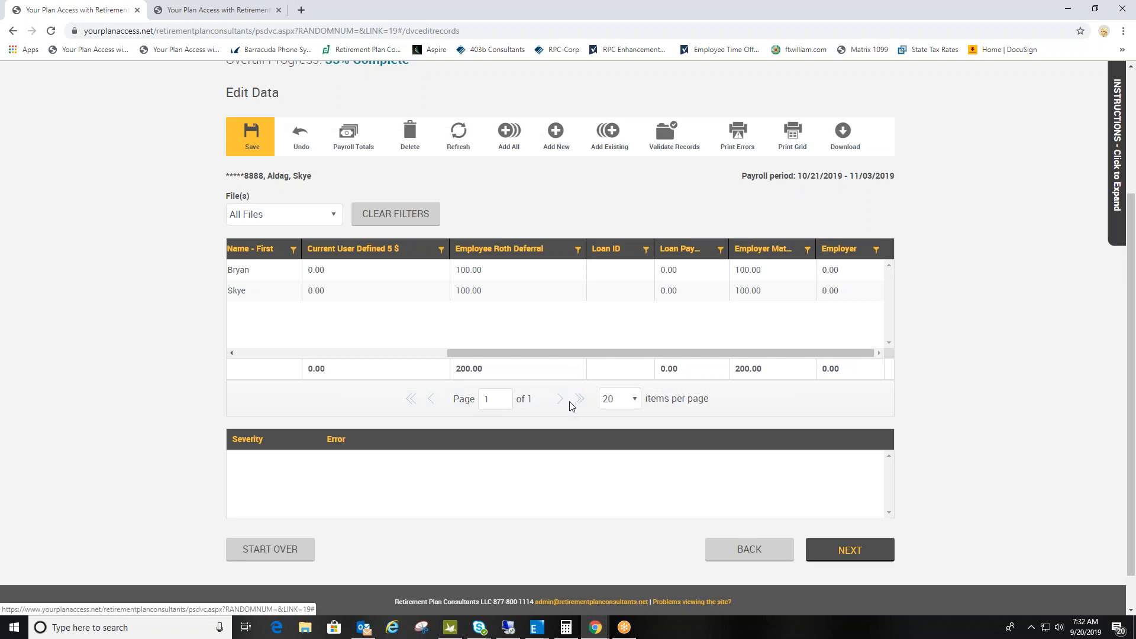
{"action": "left_click", "coordinate": [821, 539]}
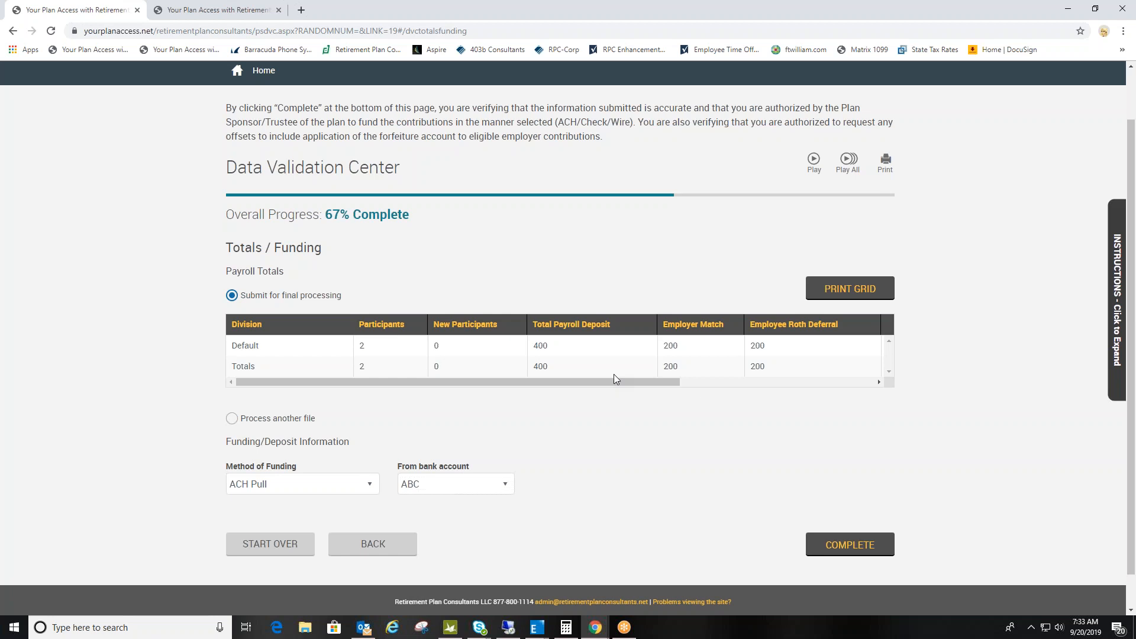
- Complete the submission, certifying that the totals were reviewed and approved for final import
{"action": "scroll", "coordinate": [503, 453], "scroll_direction": "down", "scroll_amount": 1}
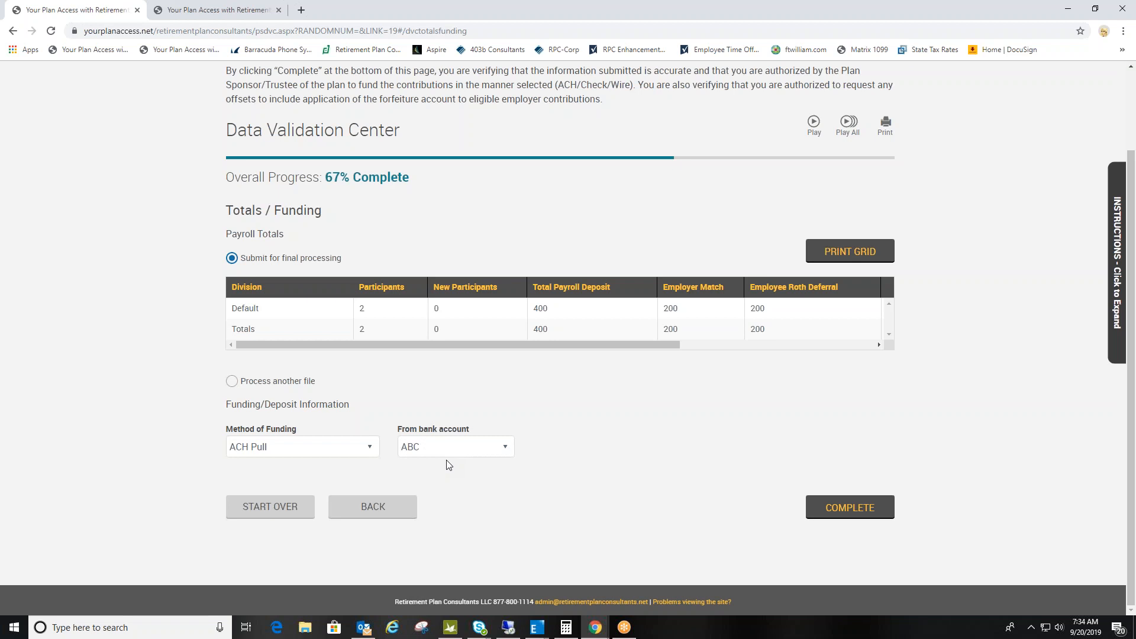
{"action": "left_click", "coordinate": [858, 508]}
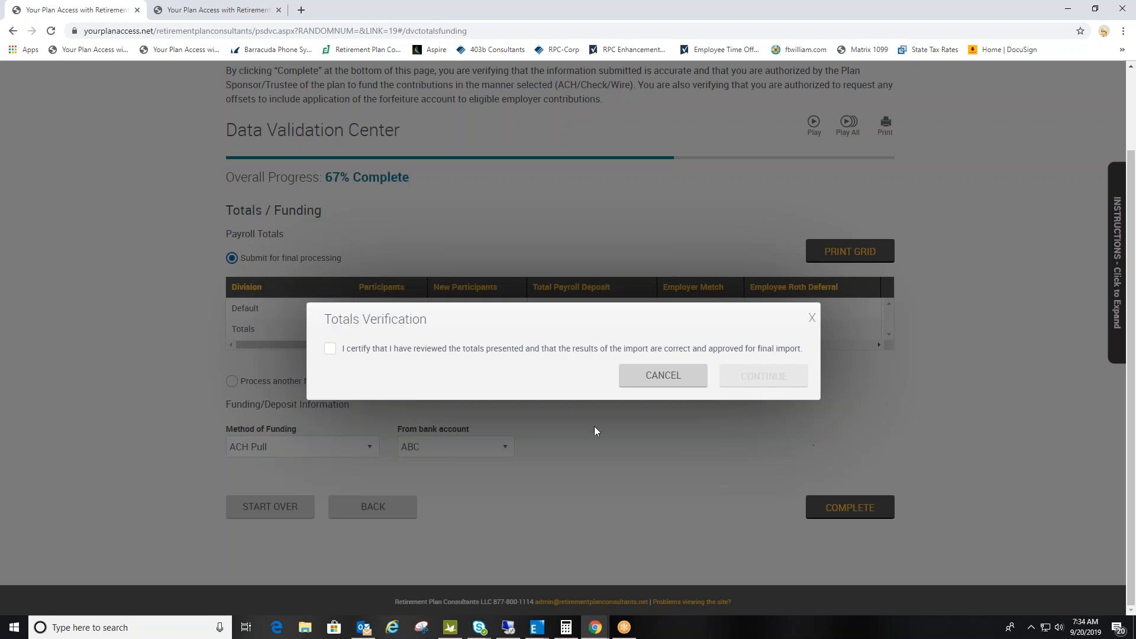
{"action": "left_click", "coordinate": [330, 350]}
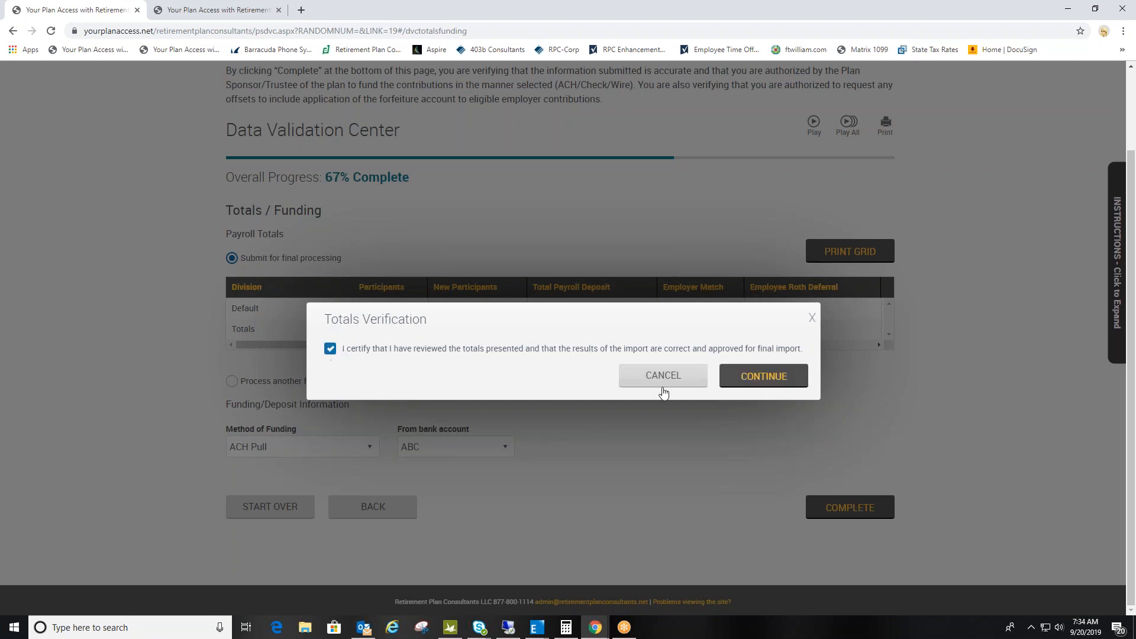
{"action": "left_click", "coordinate": [767, 376]}
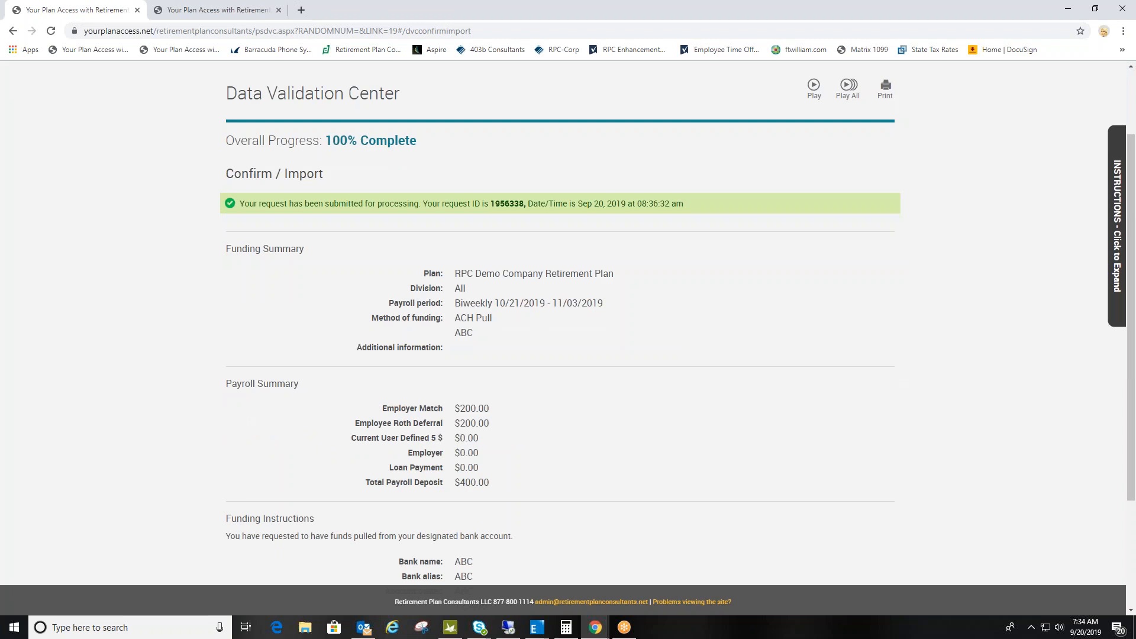
- Start the Data Validation Center over from the submission confirmation page
{"action": "scroll", "coordinate": [767, 376], "scroll_direction": "up", "scroll_amount": 1}
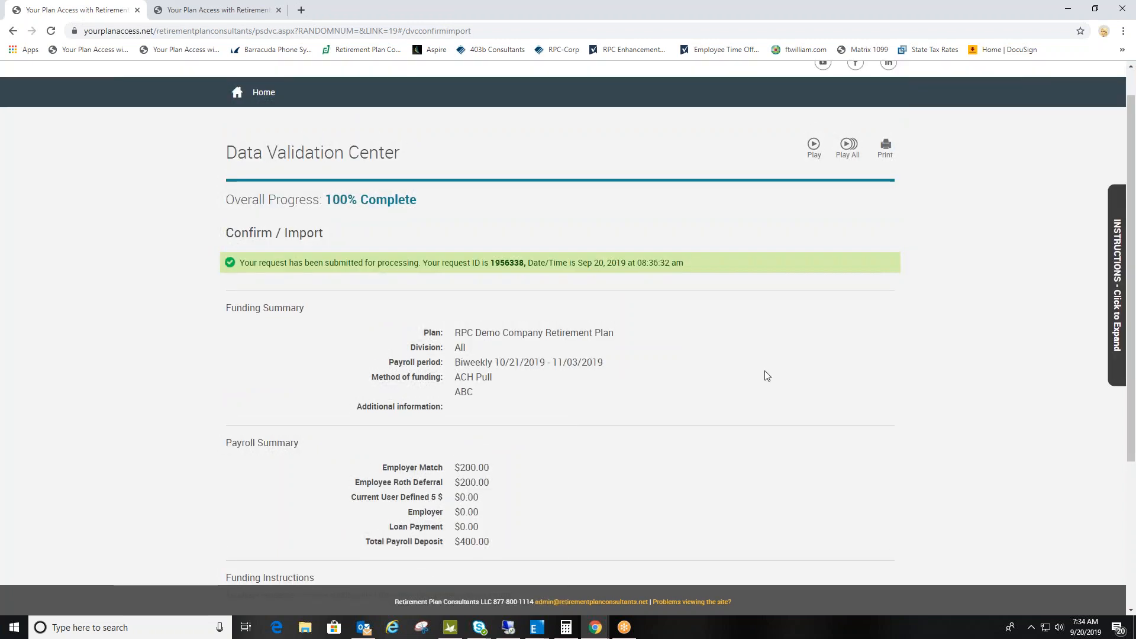
{"action": "scroll", "coordinate": [767, 376], "scroll_direction": "down", "scroll_amount": 3}
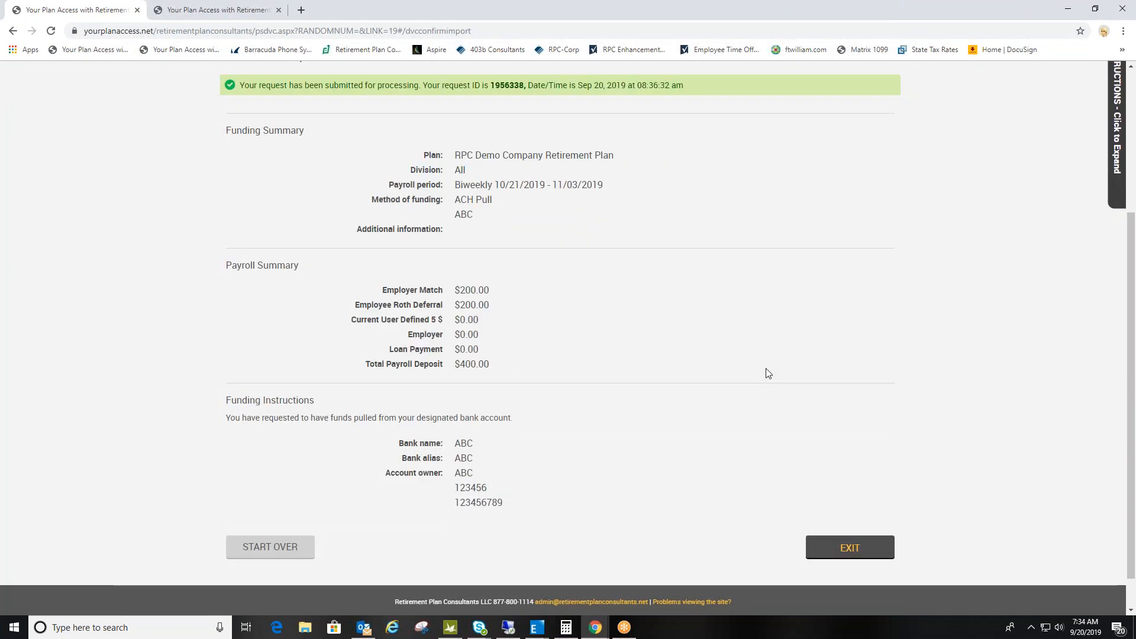
{"action": "scroll", "coordinate": [769, 373], "scroll_direction": "up", "scroll_amount": 3}
{"action": "scroll", "coordinate": [768, 373], "scroll_direction": "up", "scroll_amount": 1}
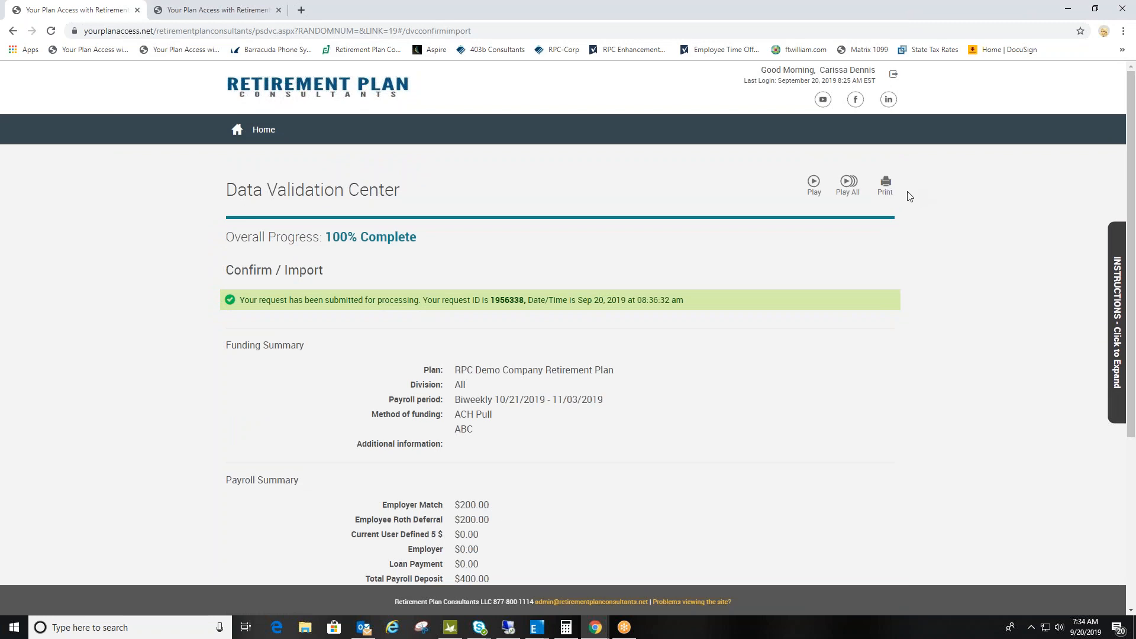
{"action": "scroll", "coordinate": [906, 198], "scroll_direction": "down", "scroll_amount": 1}
{"action": "scroll", "coordinate": [902, 200], "scroll_direction": "down", "scroll_amount": 3}
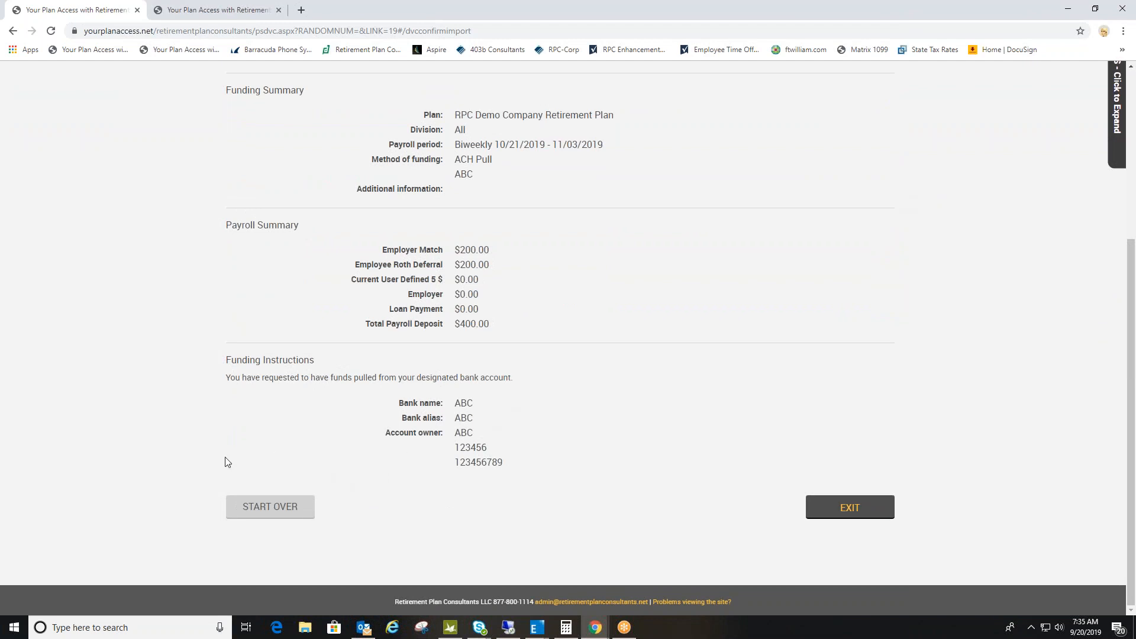
{"action": "left_click", "coordinate": [273, 510]}
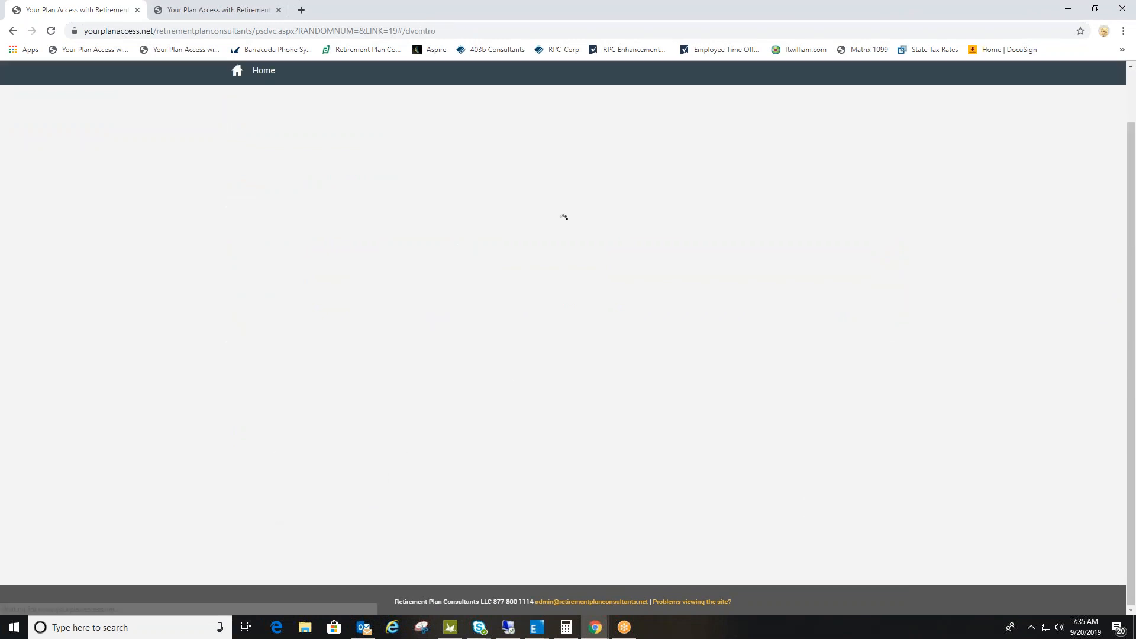